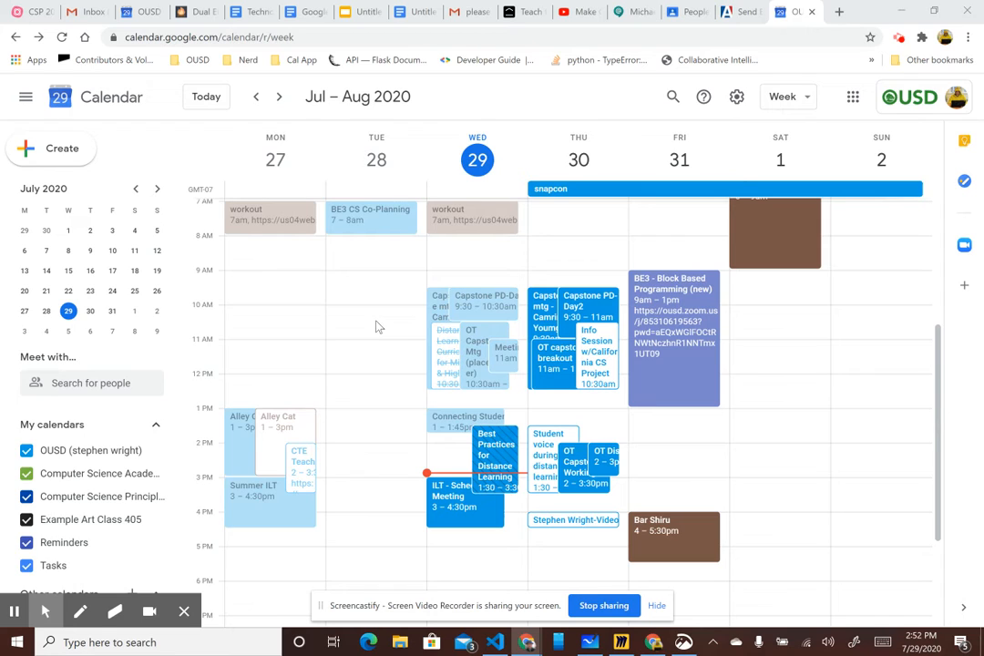
- Start a new calendar event titled "Computer Class" on Tuesday, July 28, from 10:00am to 11:00am
click(367, 325)
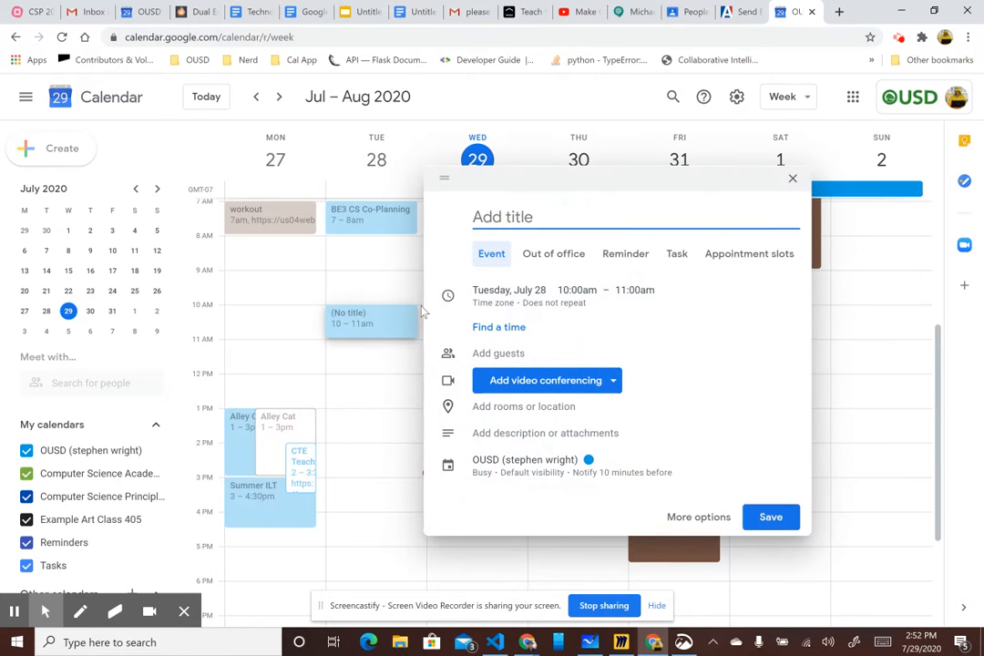
text(Computer Class)
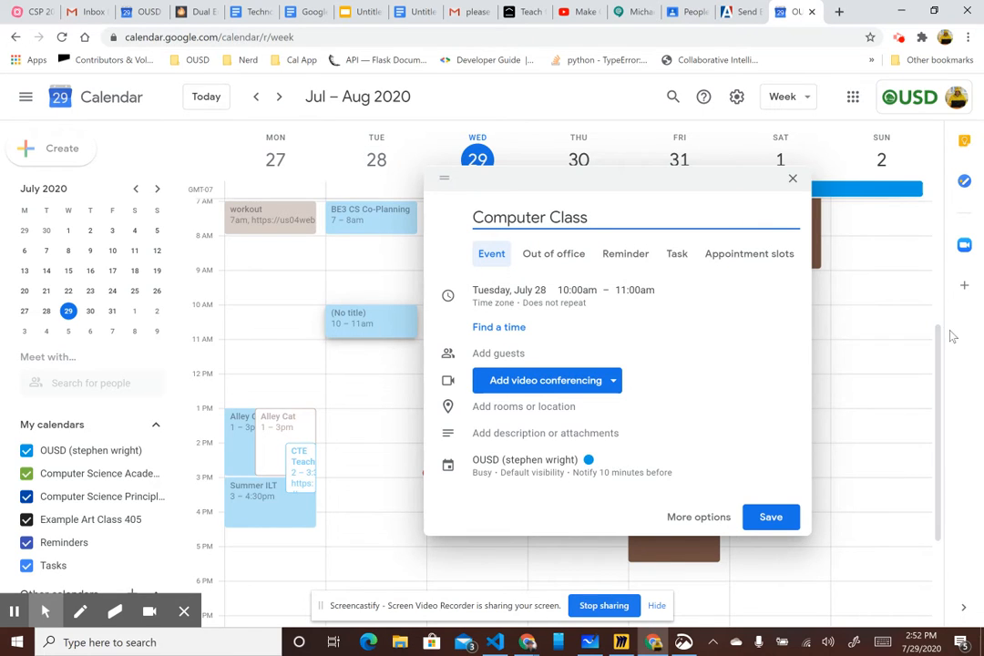
- Make the event repeat weekly on Tuesday with a custom end date of Jan 26, 2021, and add Google Meet video conferencing
click(539, 308)
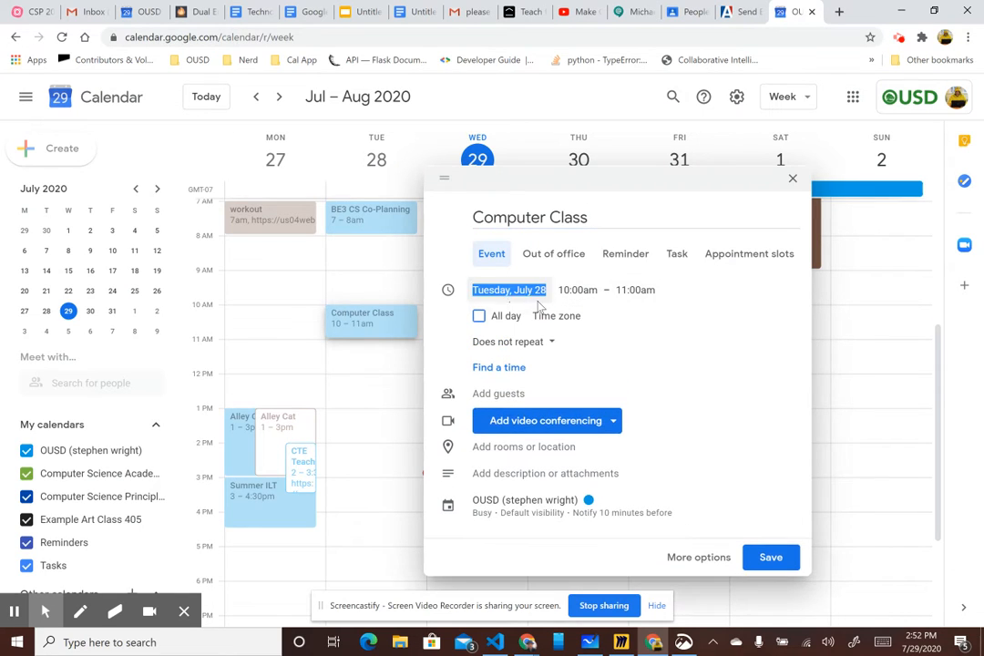
click(553, 344)
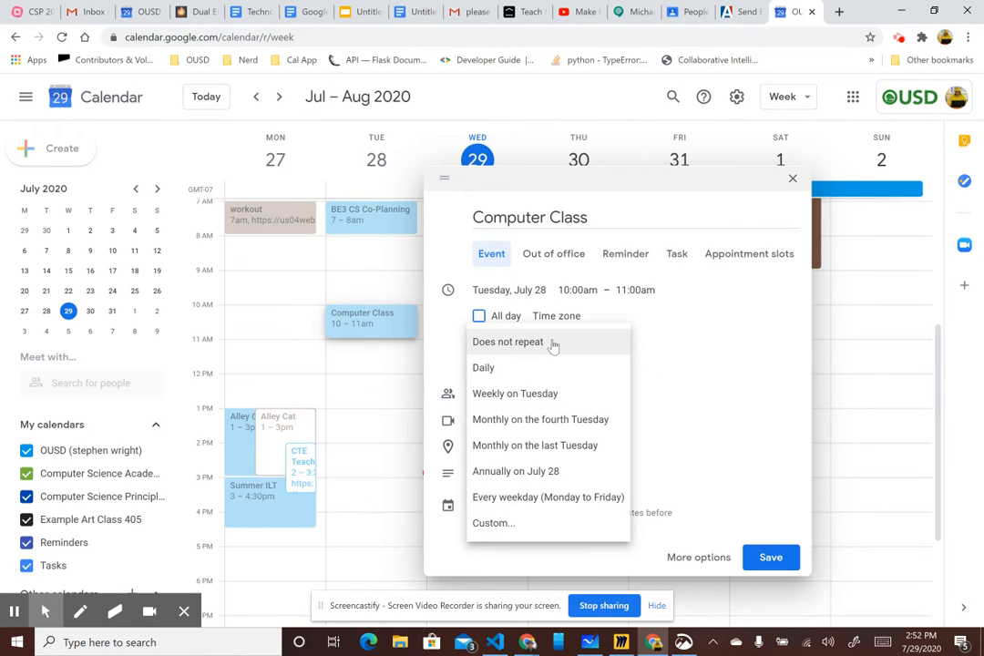
click(495, 525)
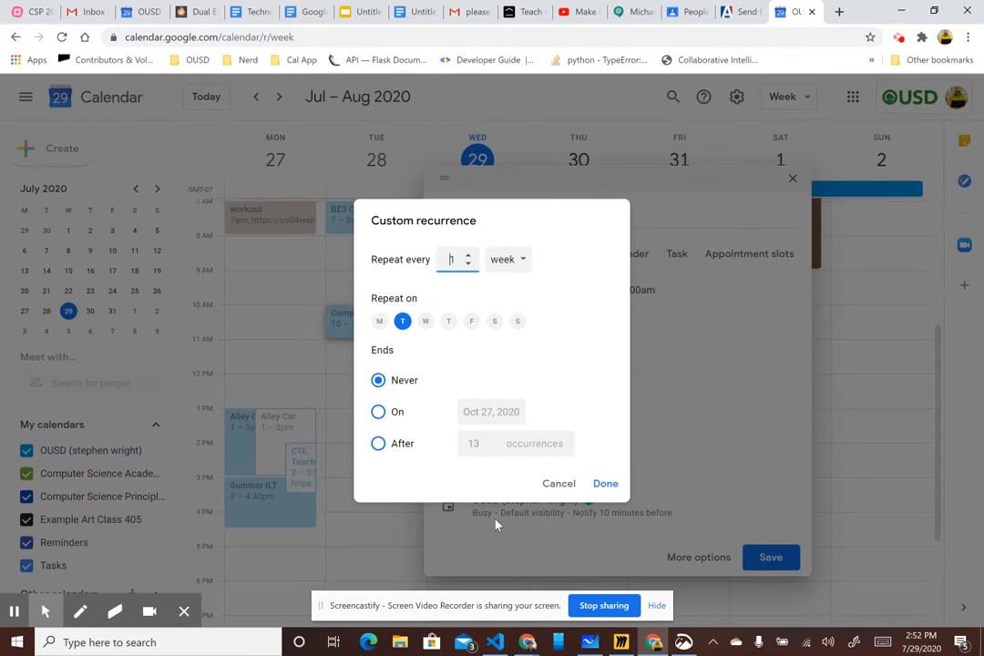
click(404, 324)
click(379, 413)
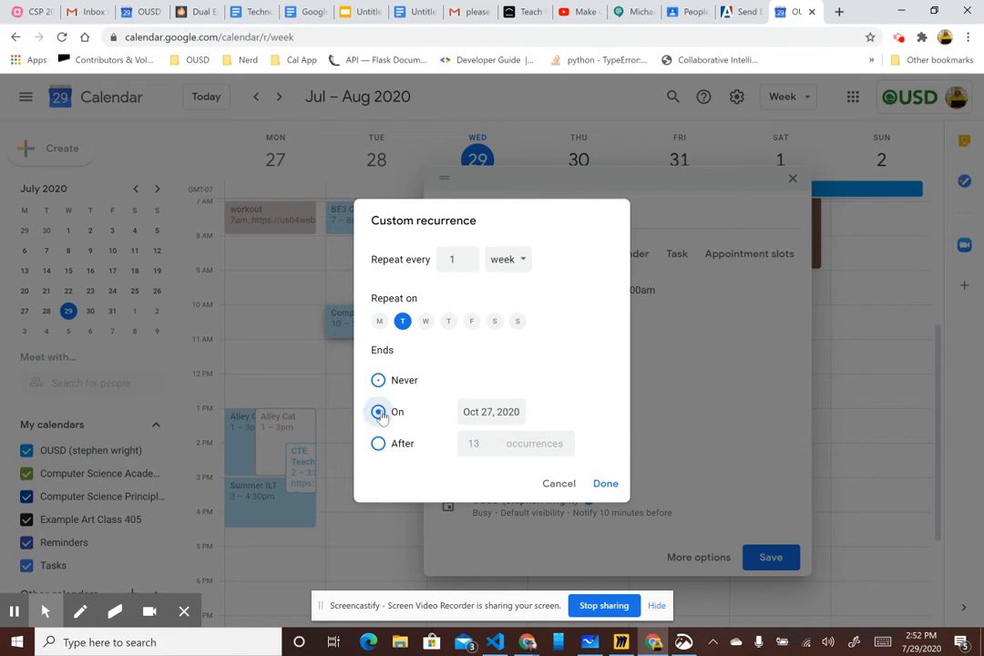
click(495, 411)
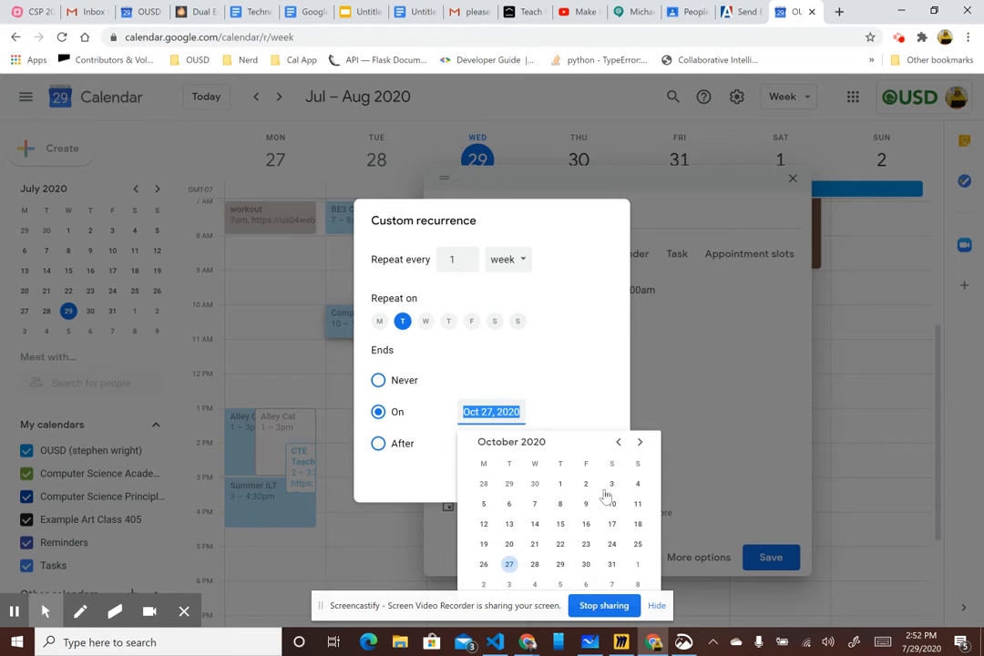
click(642, 442)
click(641, 442)
click(641, 442)
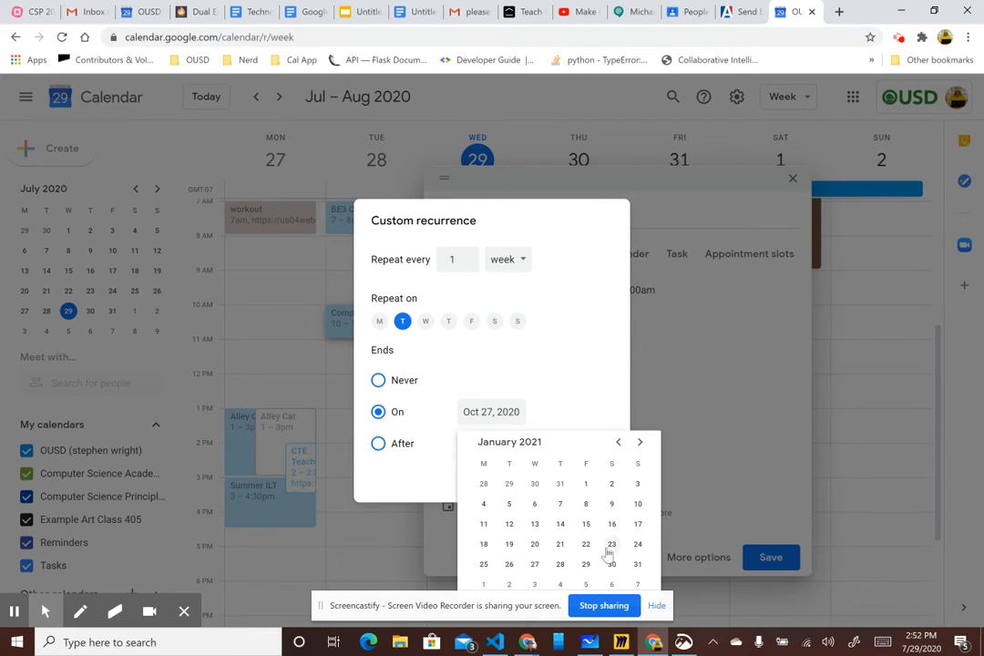
click(510, 565)
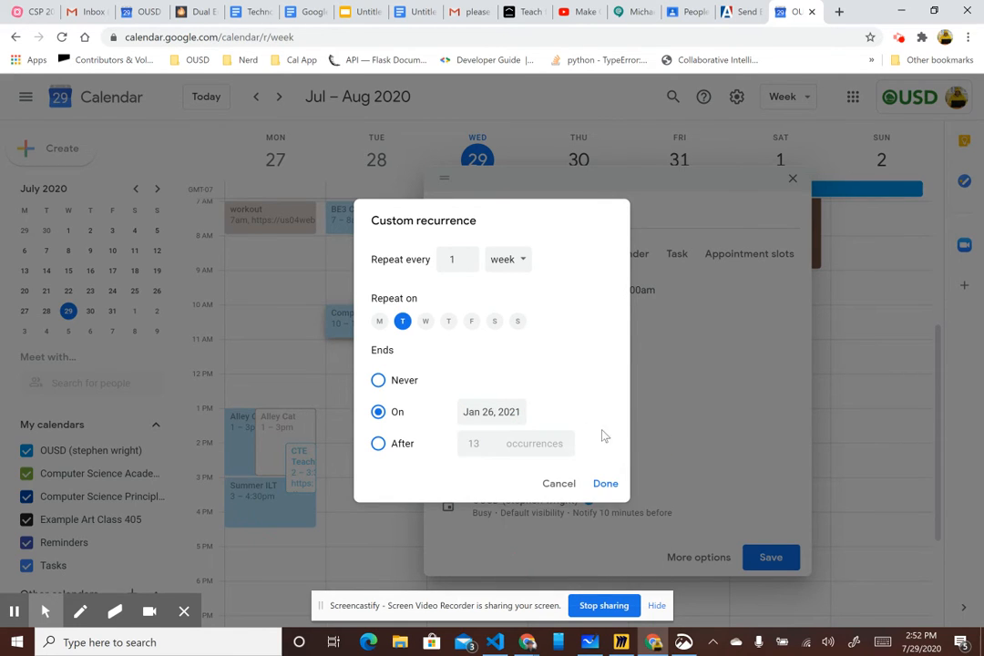
click(606, 483)
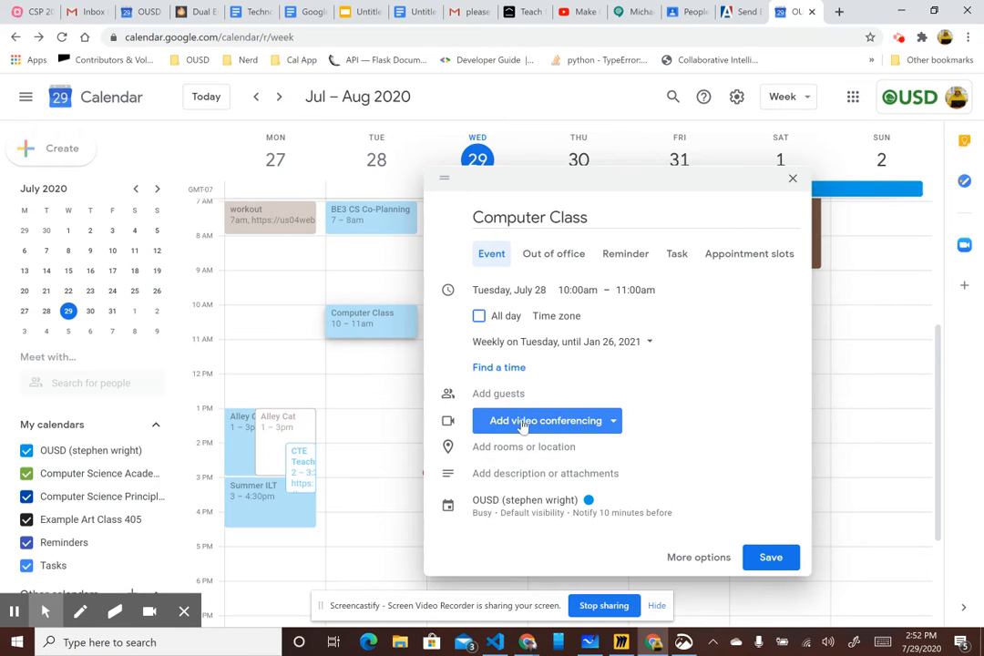
click(598, 425)
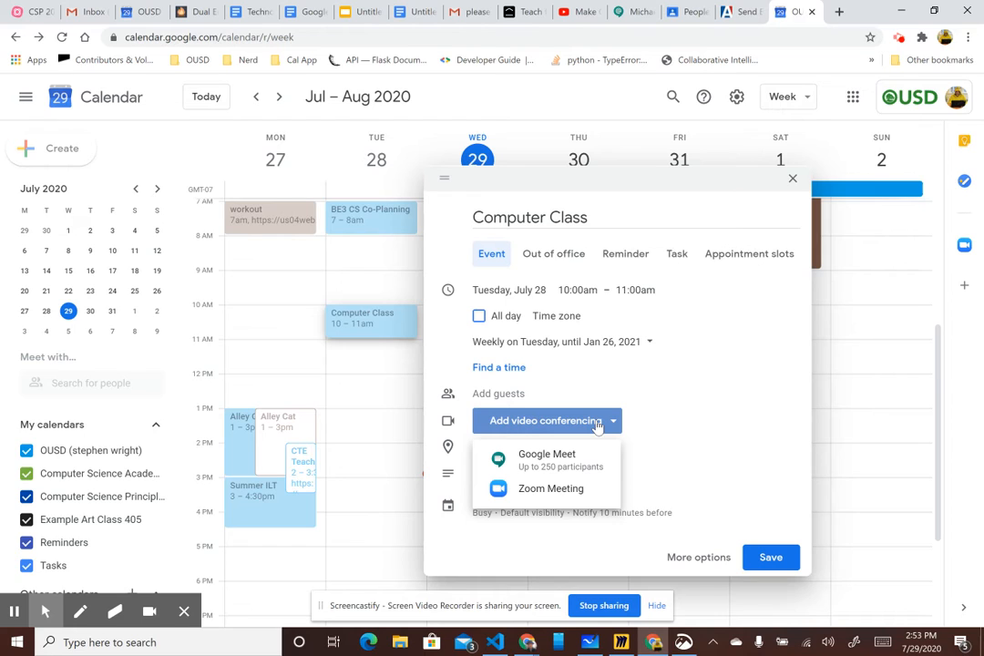
click(565, 460)
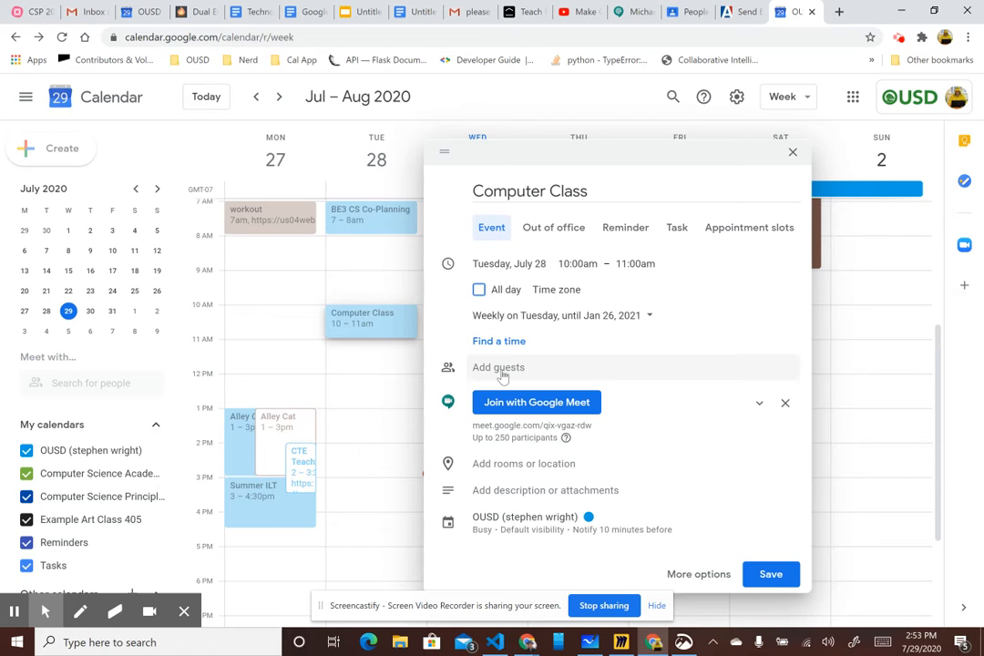
- Switch to Google Classroom and bring up the student roster of the CSP Semester 2 class
click(685, 12)
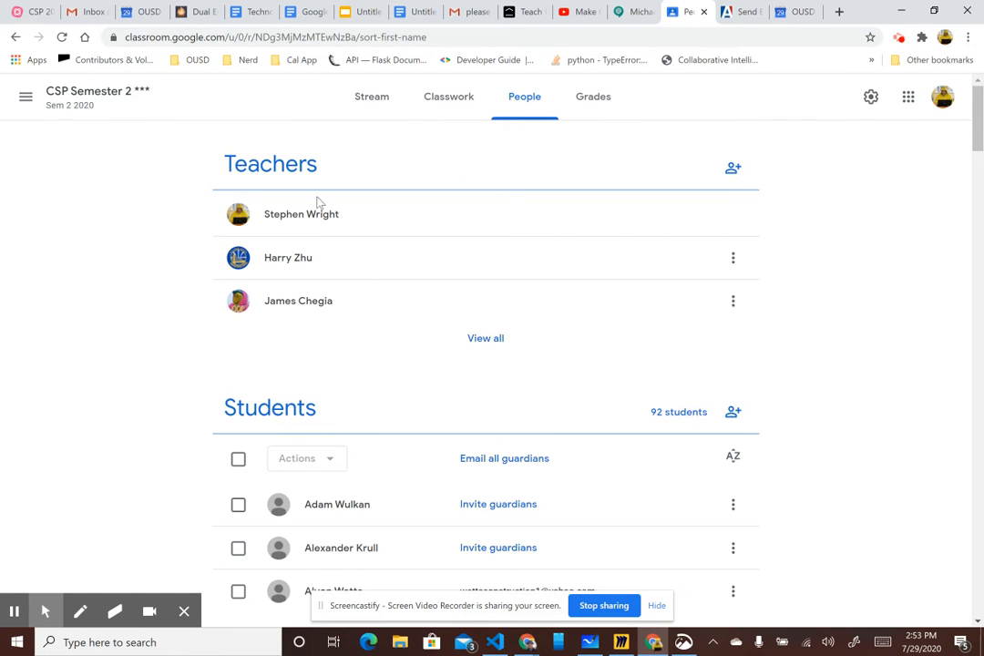
click(99, 99)
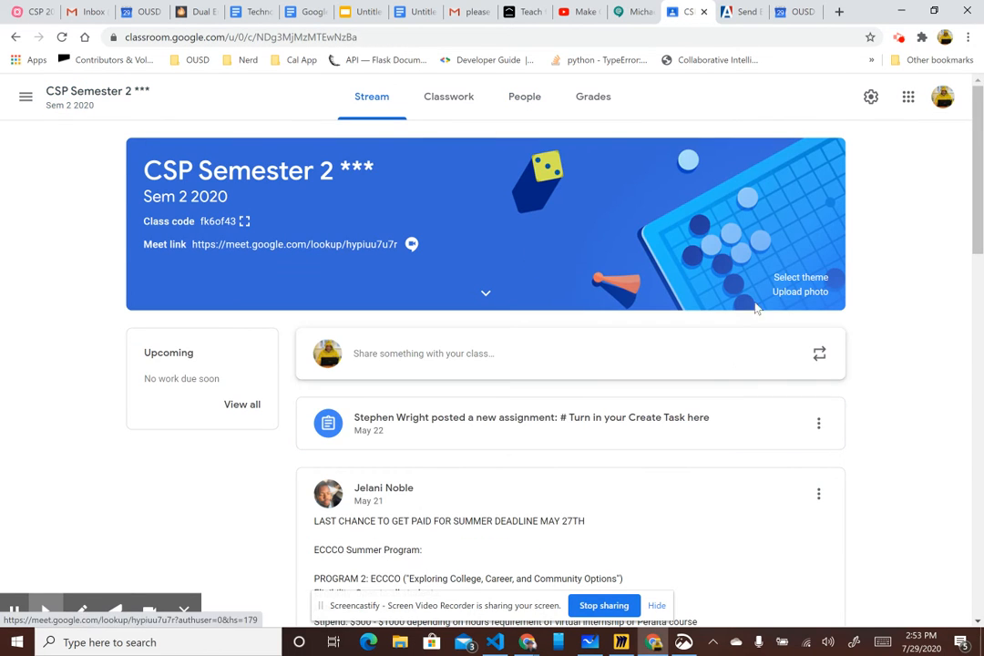
click(524, 97)
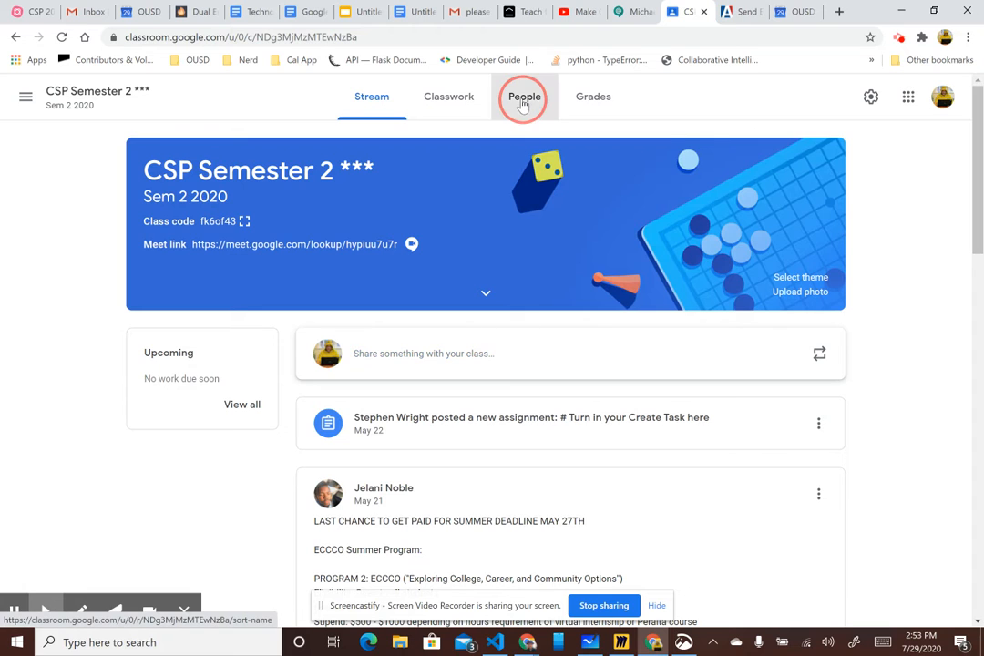
scroll(819, 443, down, 2)
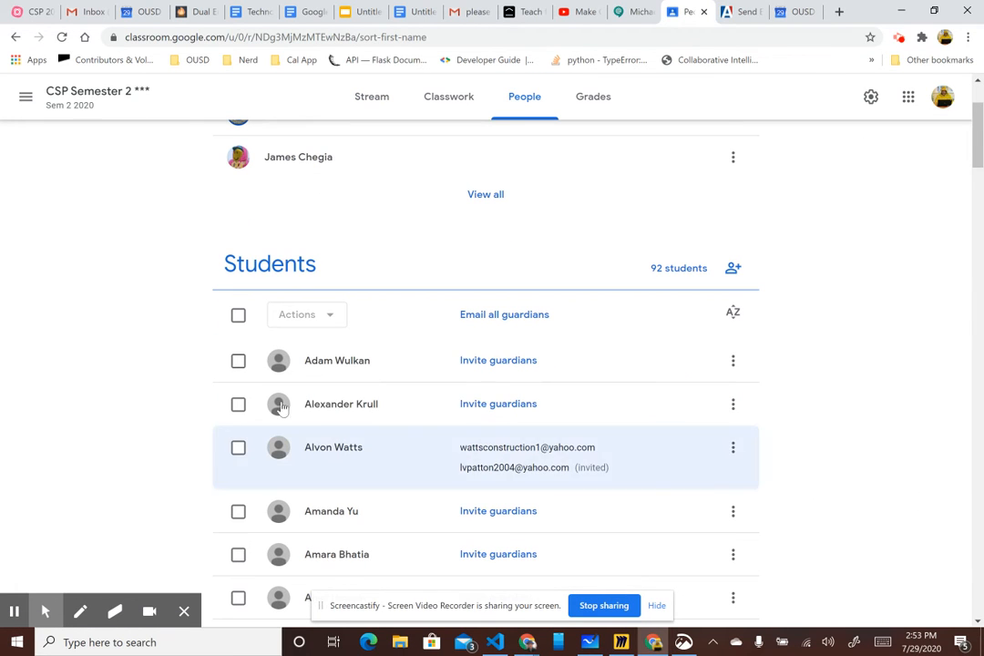
- Select all students in the class and start an email addressed to them
click(238, 314)
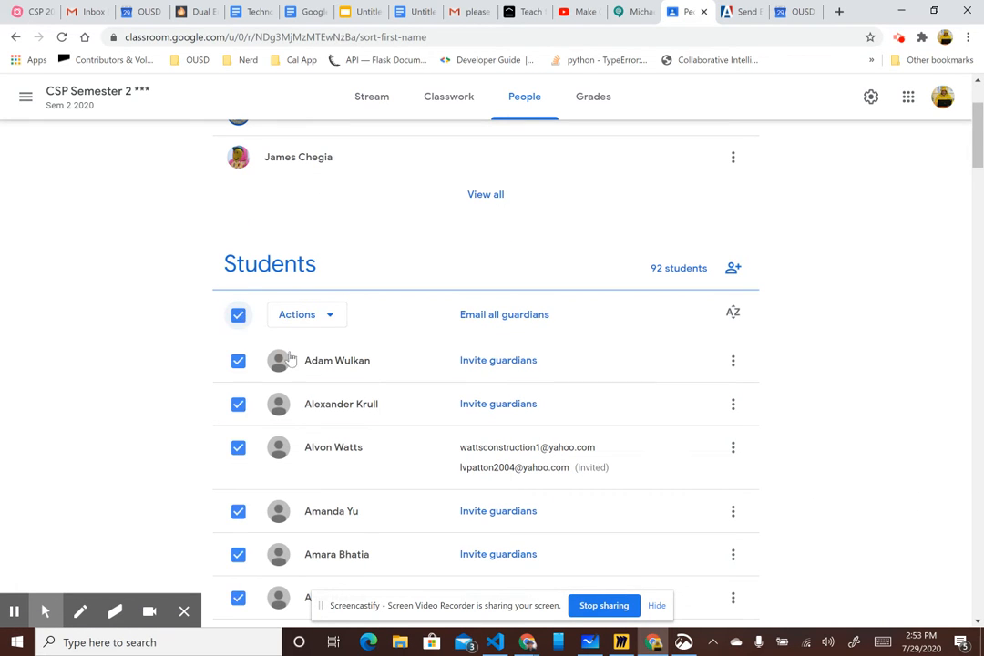
scroll(362, 419, down, 3)
scroll(362, 419, down, 2)
scroll(362, 419, up, 7)
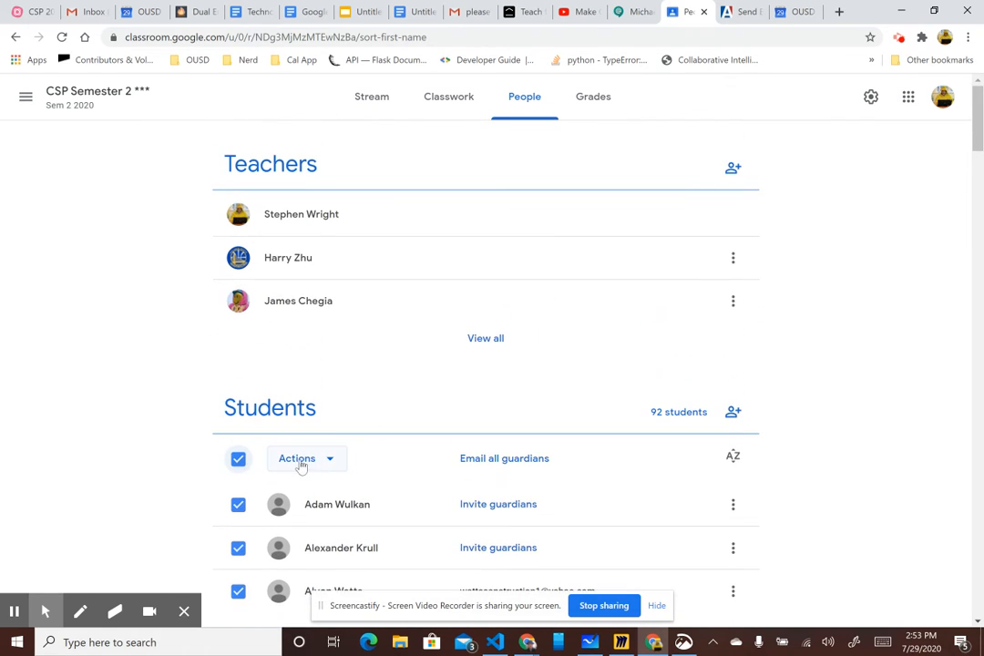
click(329, 461)
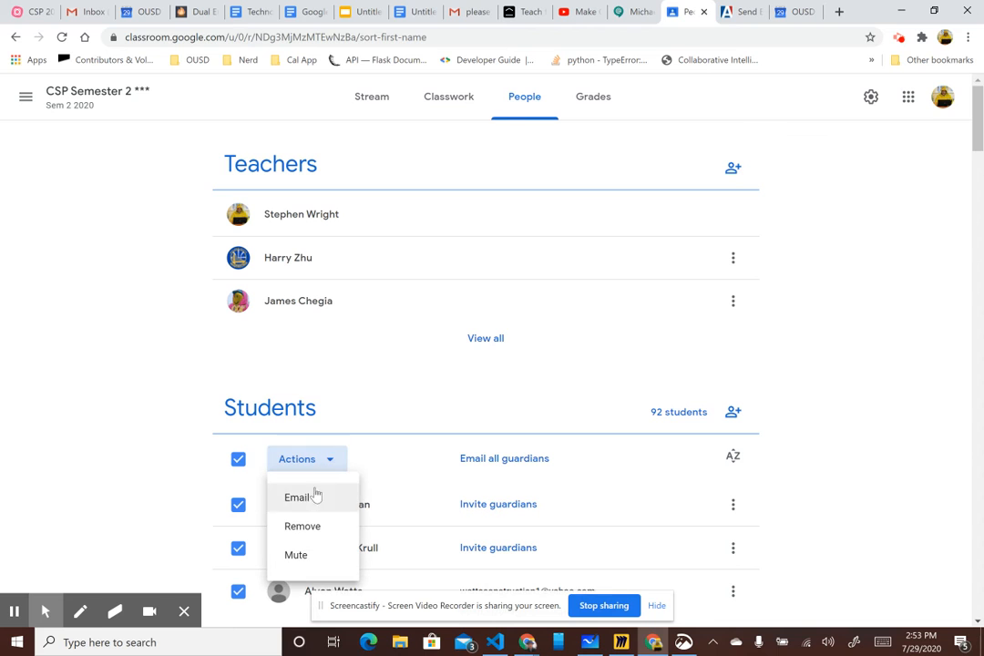
click(309, 501)
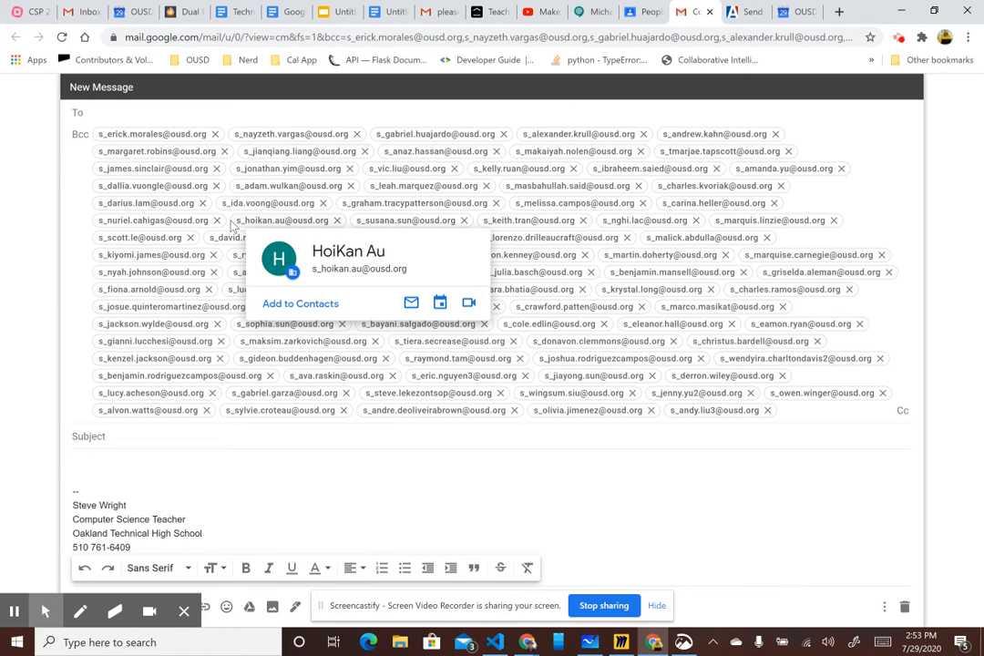
- Copy all the students' Bcc addresses from the message draft and paste them as guests of the Computer Class event in Google Calendar
mouse_move(118, 134)
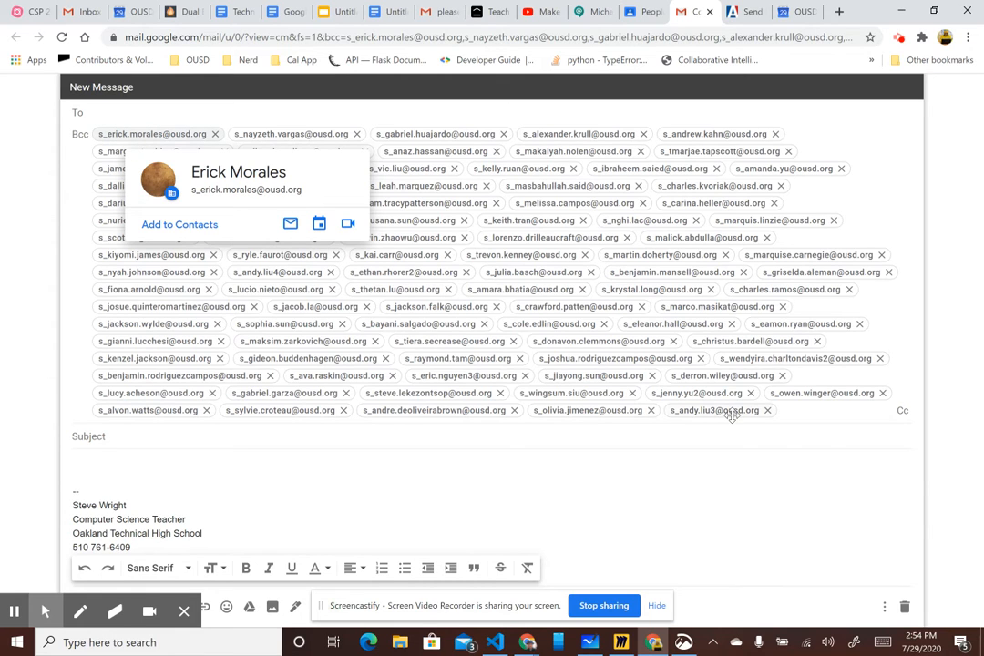
mouse_move(733, 410)
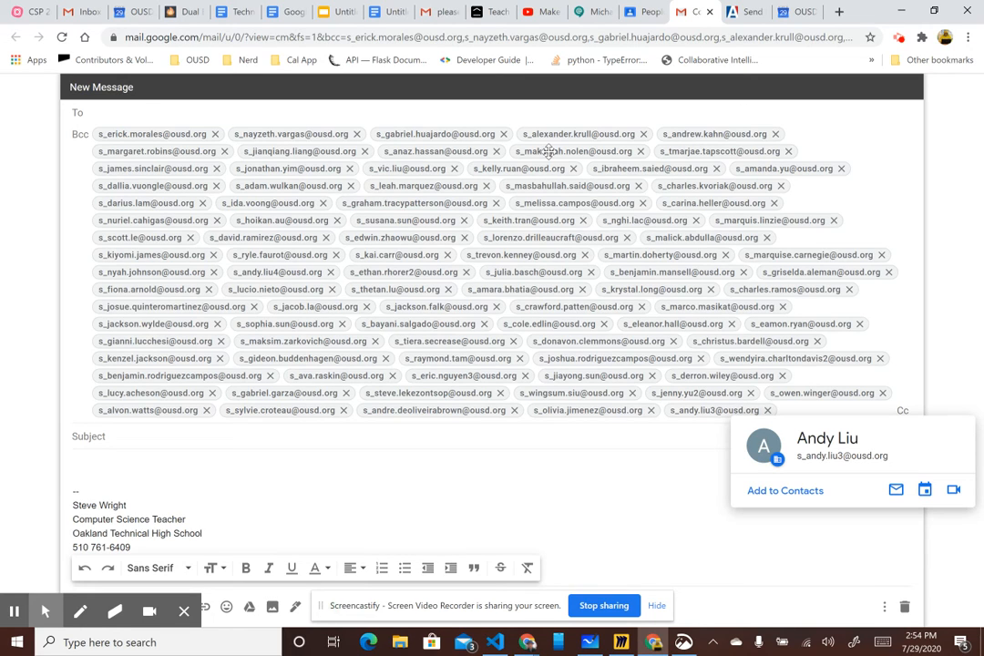
click(795, 11)
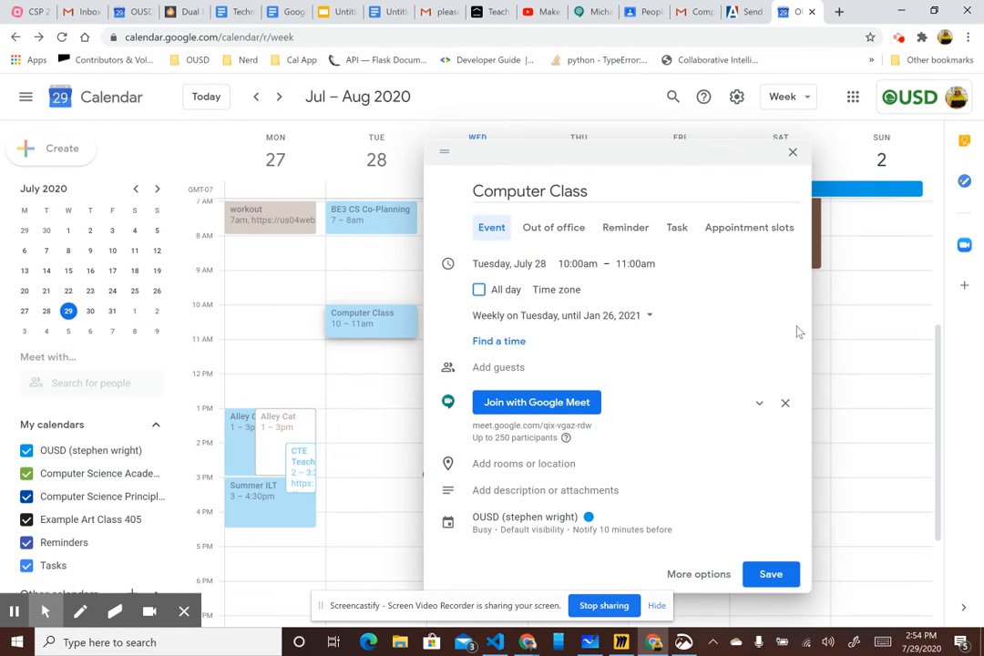
click(512, 364)
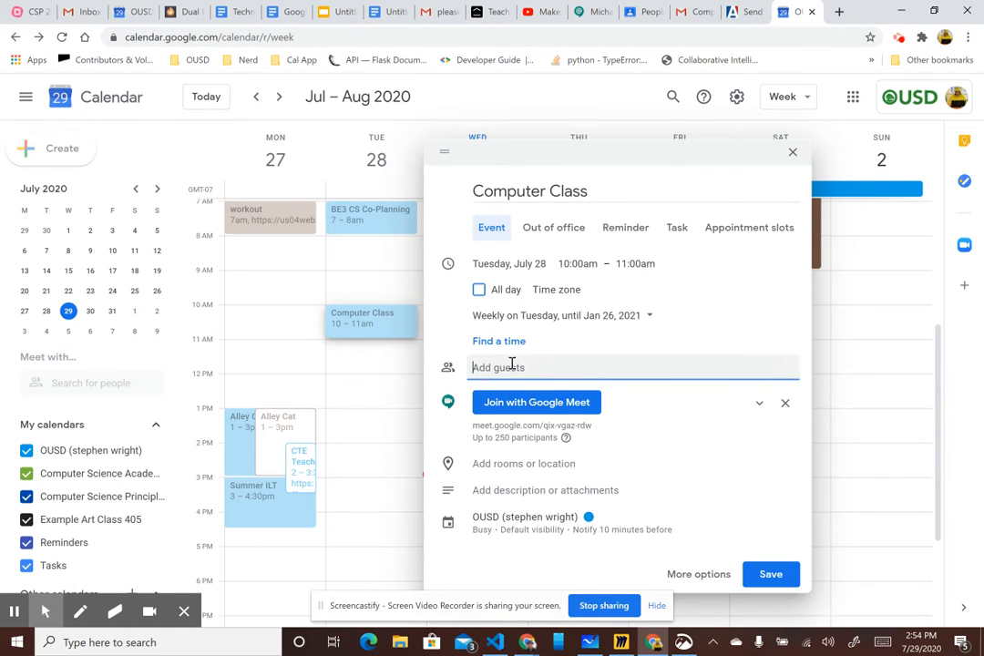
key(ctrl+v)
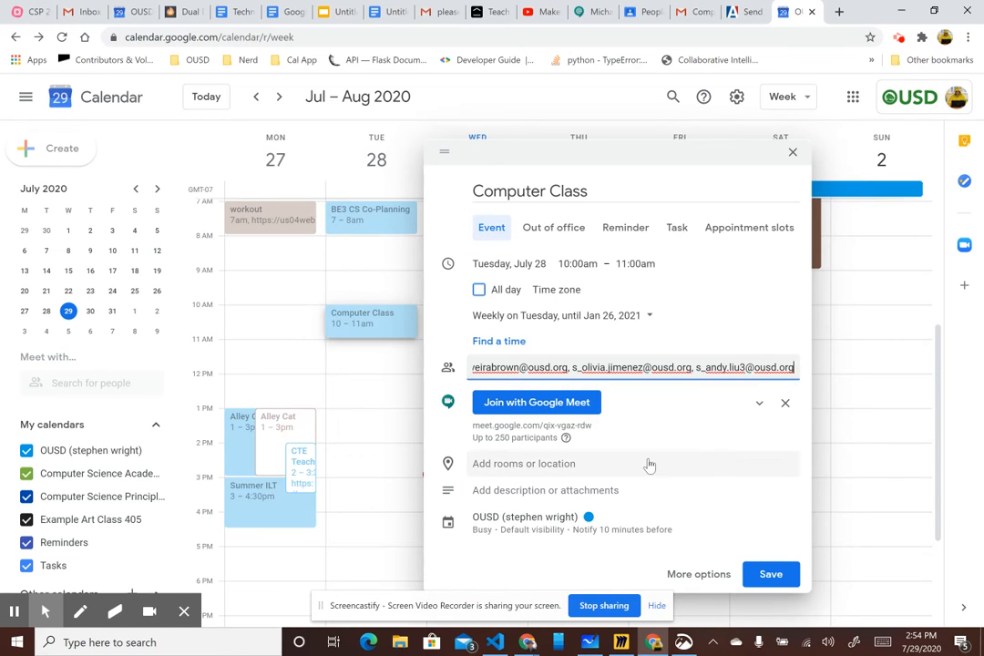
click(614, 173)
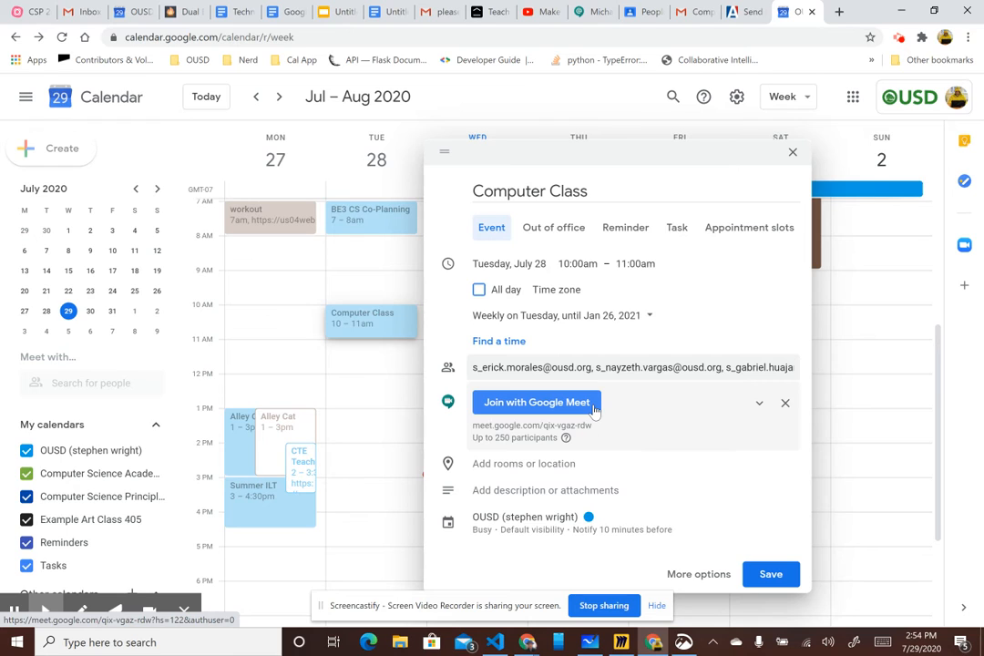
- Save the Computer Class event without sending invitation emails to the guests, and open its details
click(767, 574)
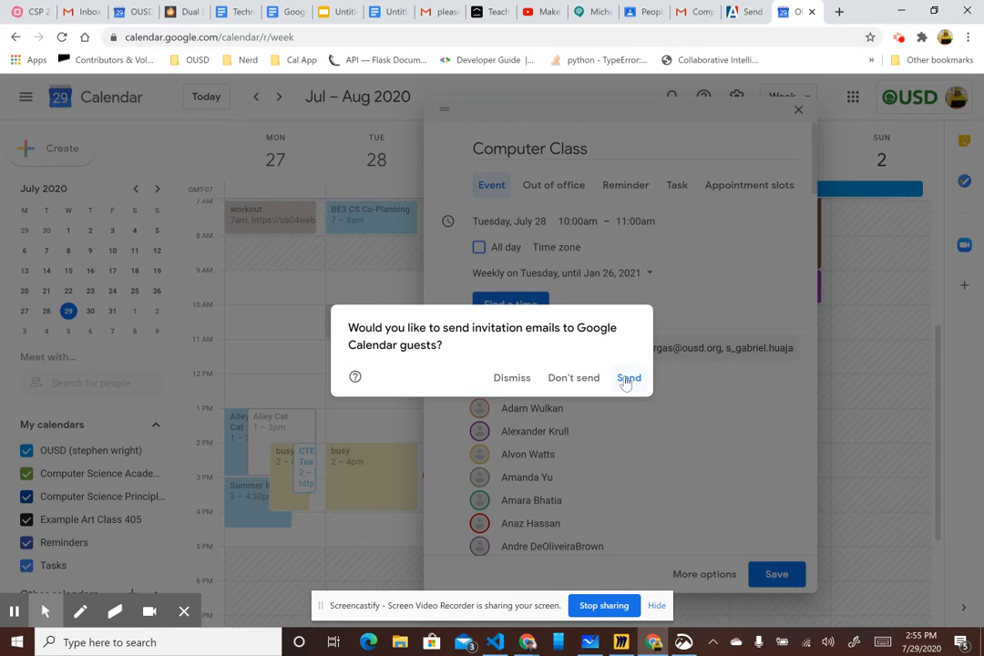
click(576, 379)
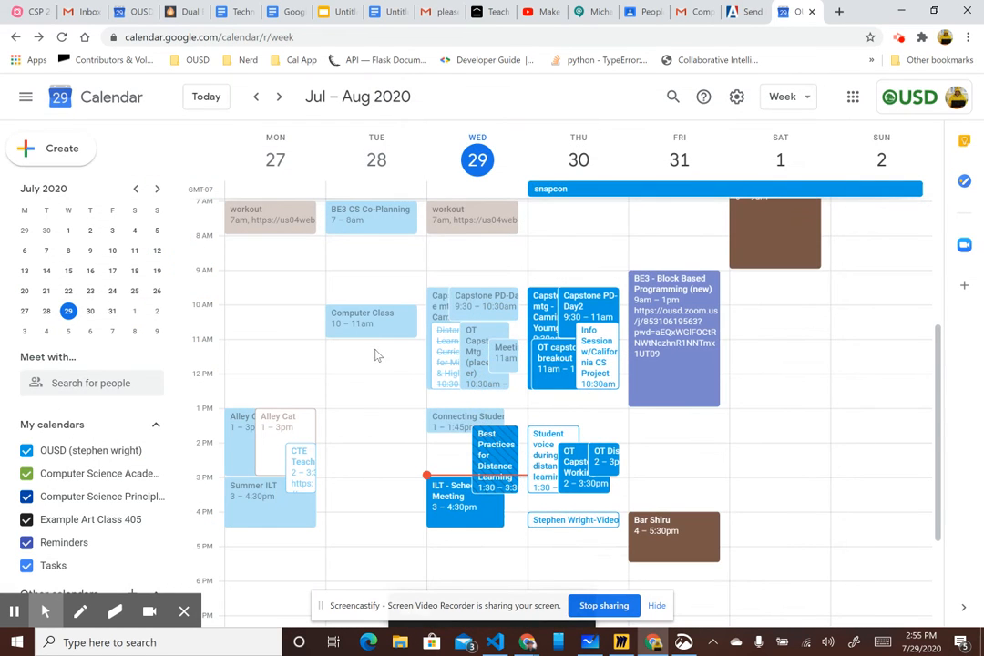
click(374, 319)
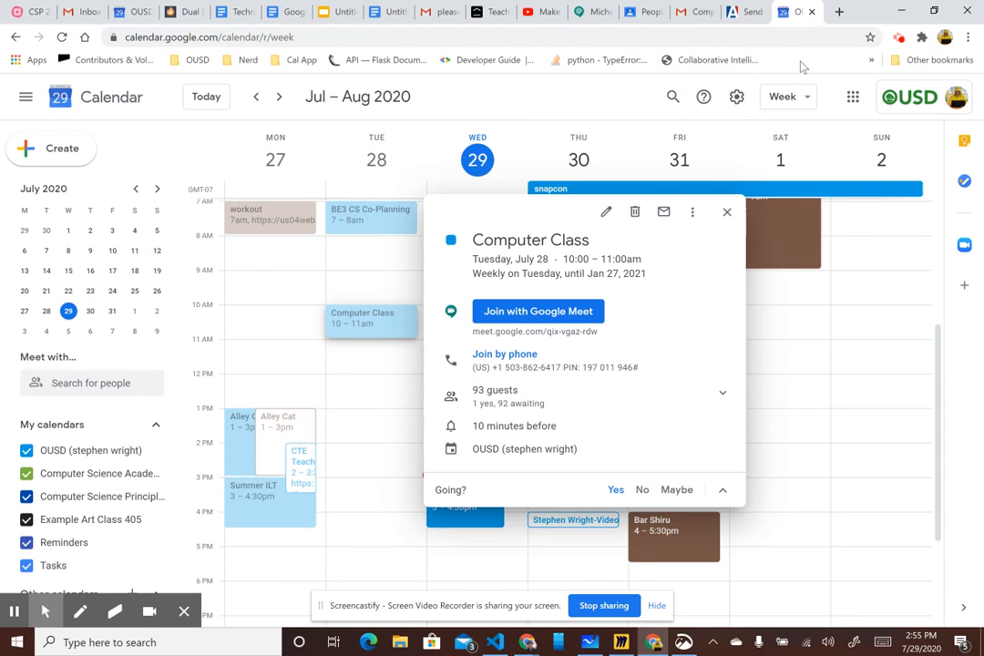
- Switch to Aeries and open the recipient search of the Send Emails page
click(751, 15)
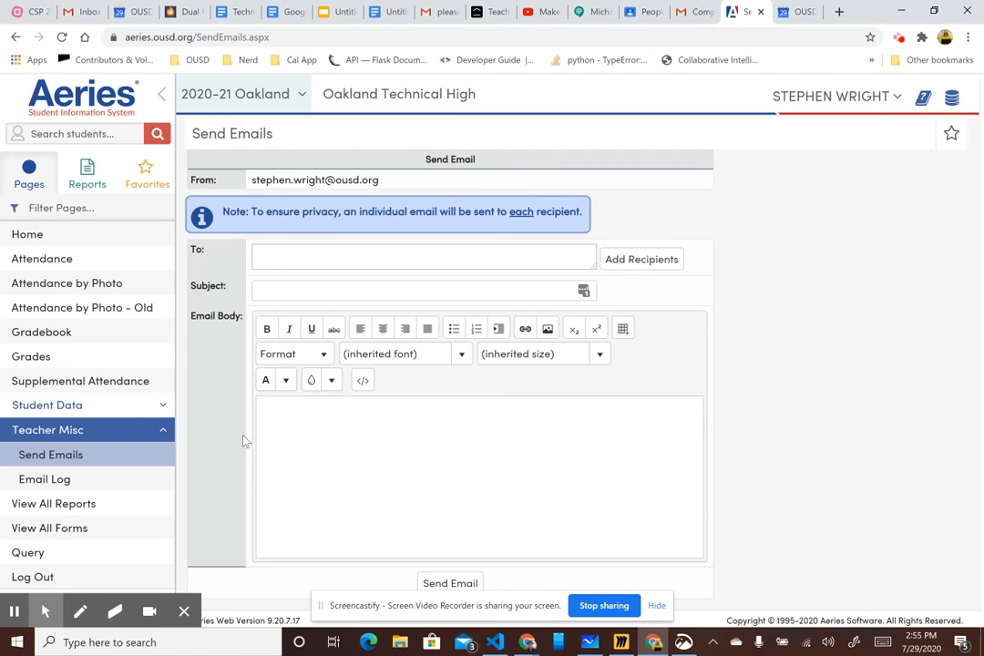
click(78, 455)
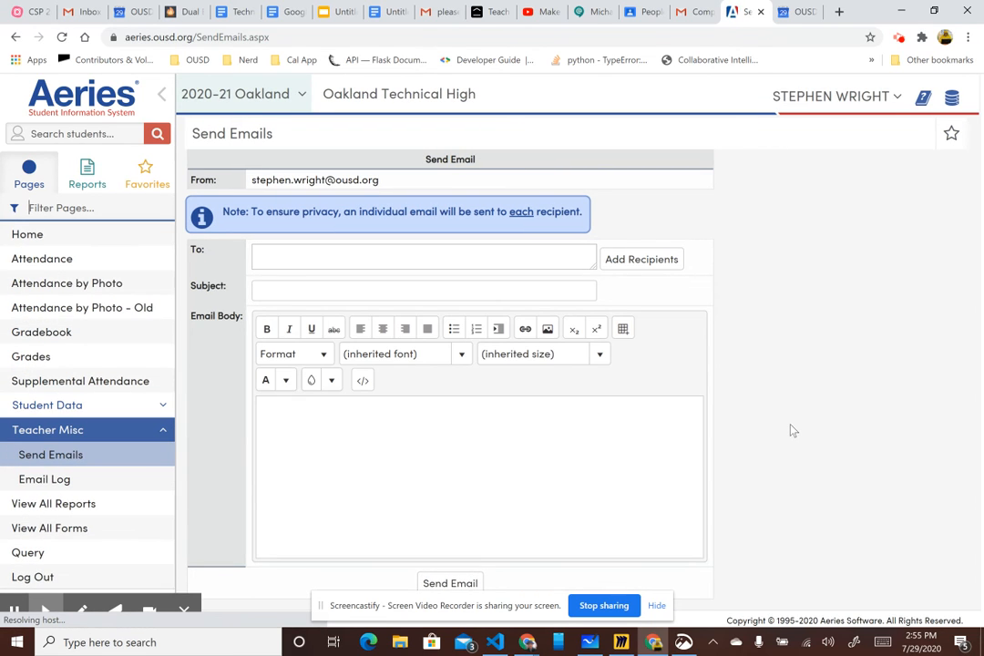
click(643, 262)
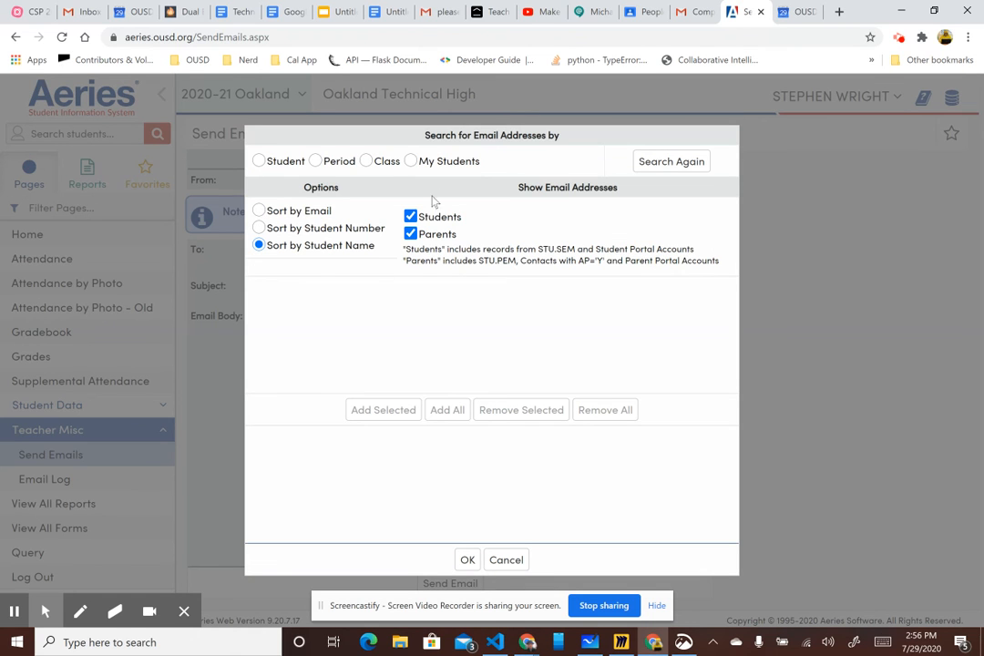
- Exclude parents from the recipient search, try the search by Student and by Period, and cancel adding recipients
click(411, 234)
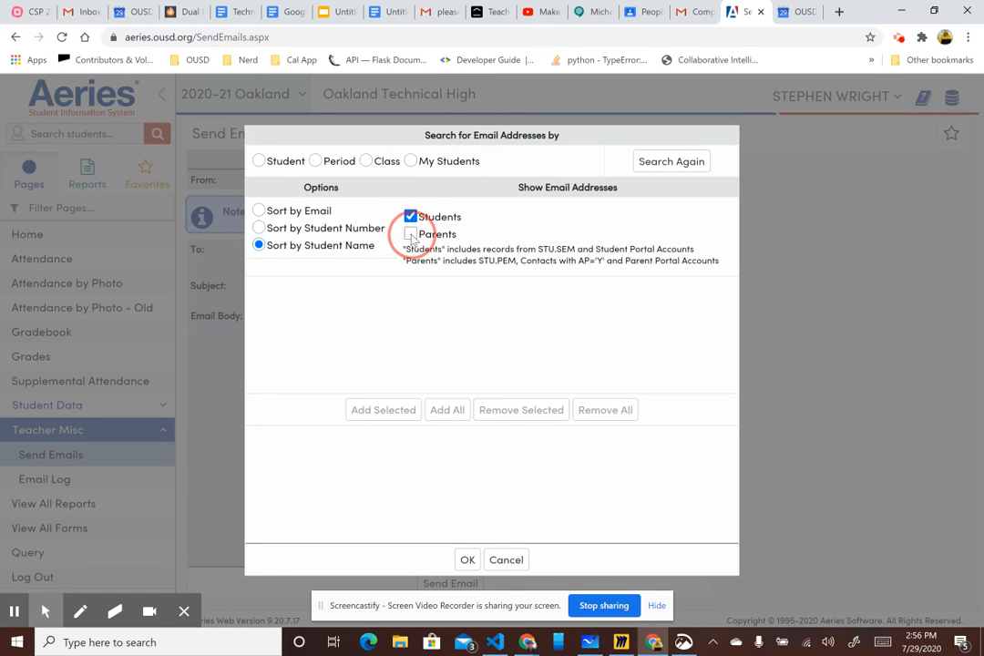
click(259, 161)
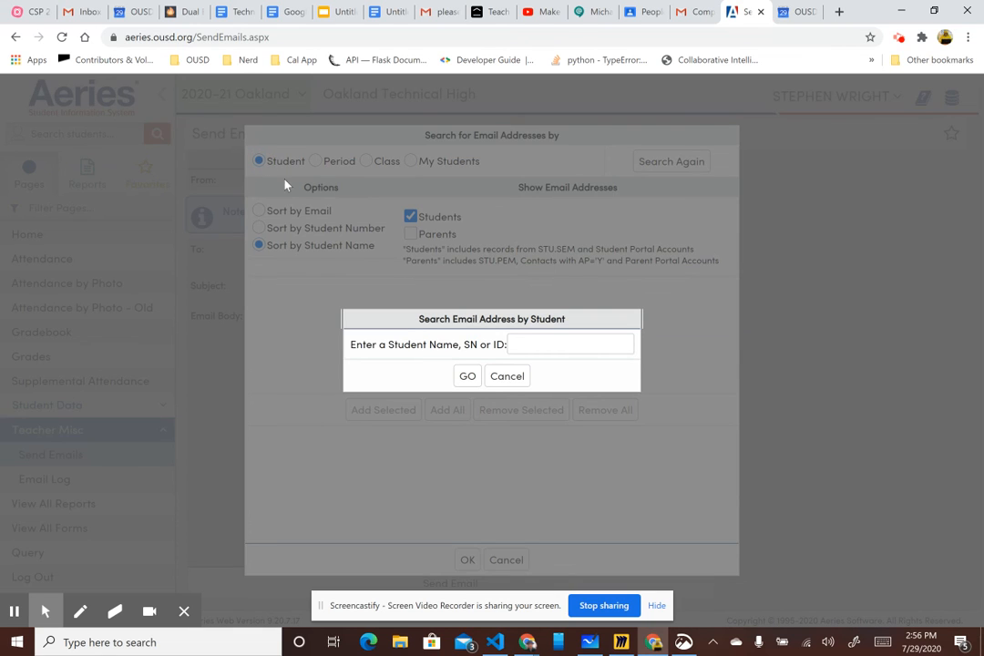
click(506, 375)
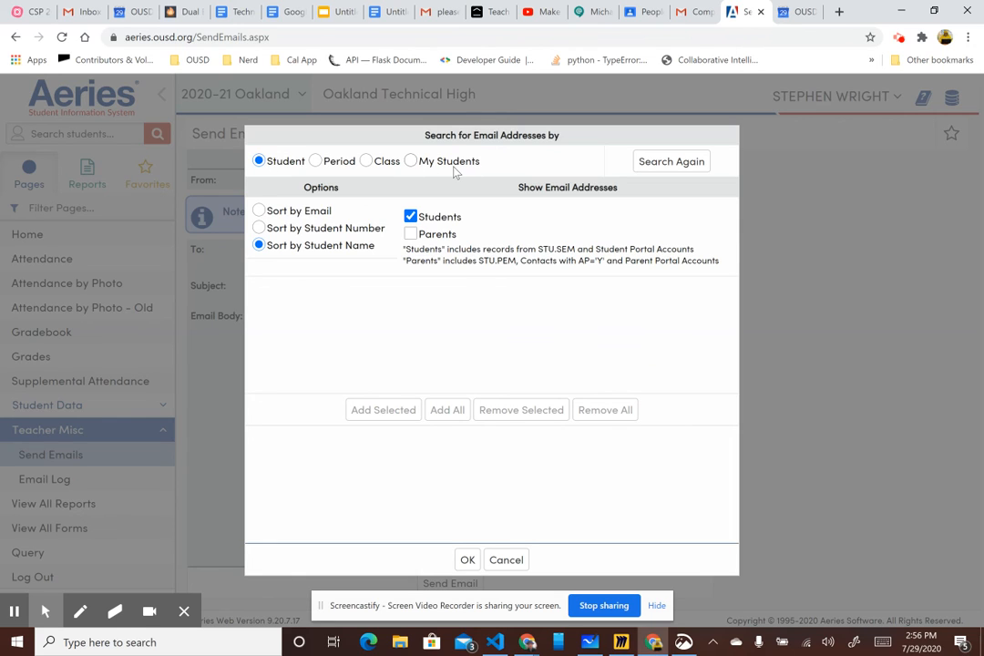
click(316, 162)
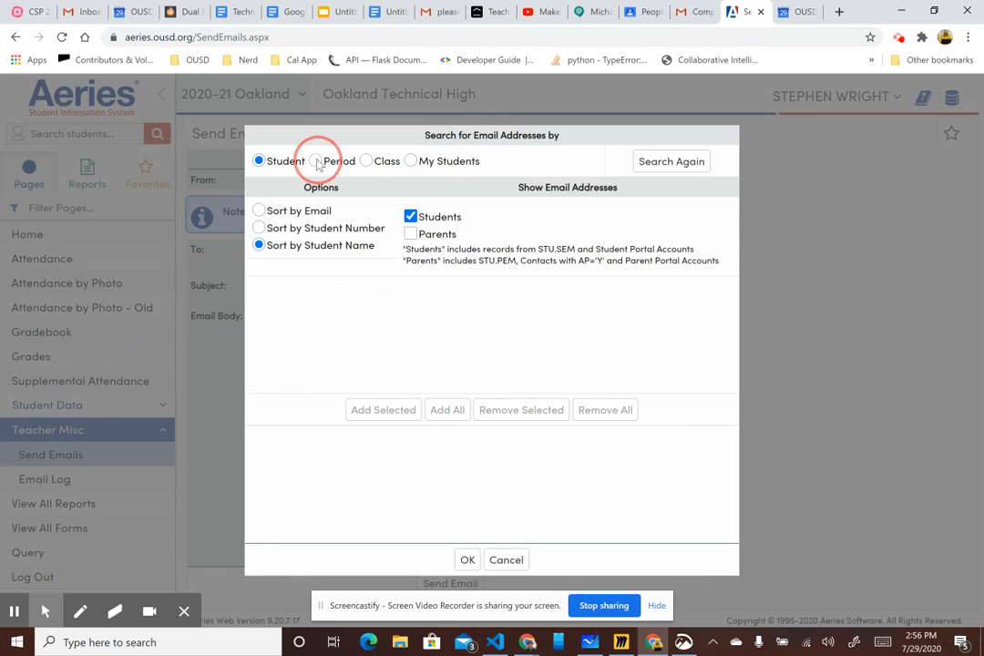
click(507, 376)
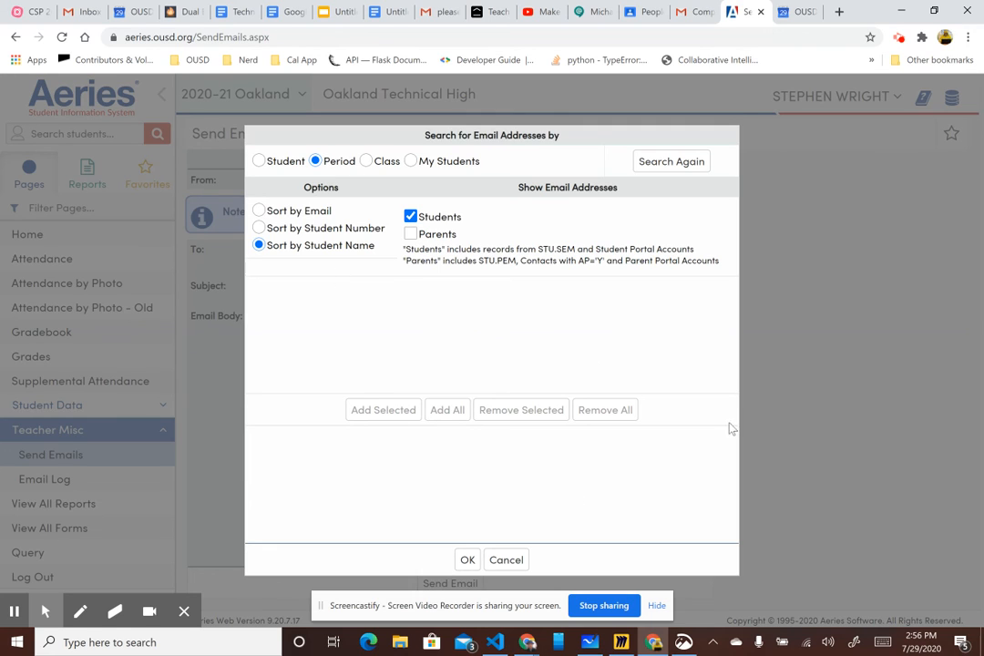
click(507, 560)
- Revisit the class roster in Google Classroom, and return to the Computer Class event details in Google Calendar
click(648, 12)
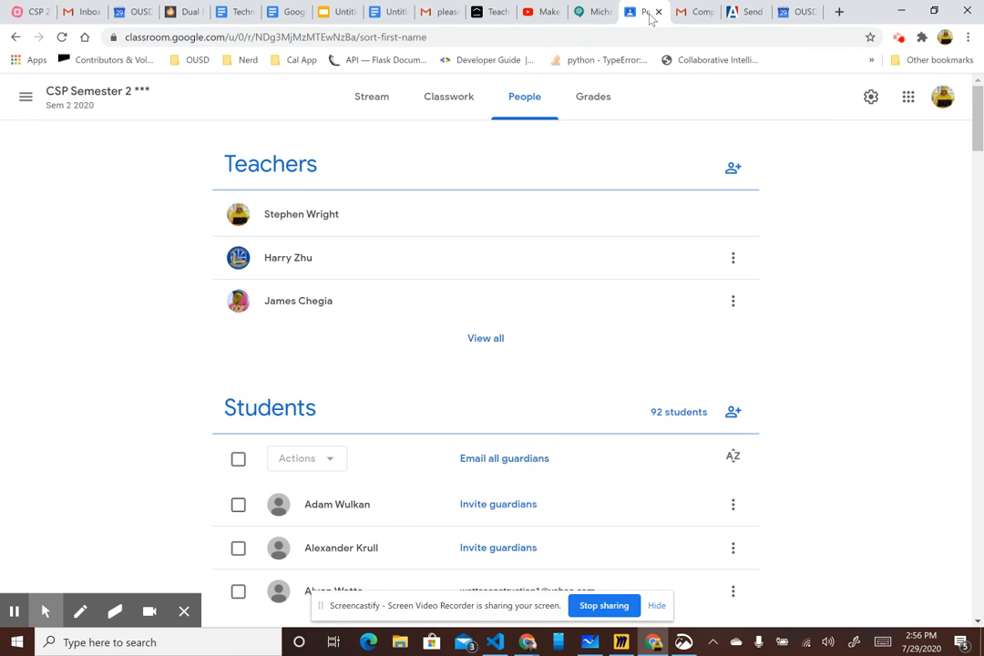
click(795, 12)
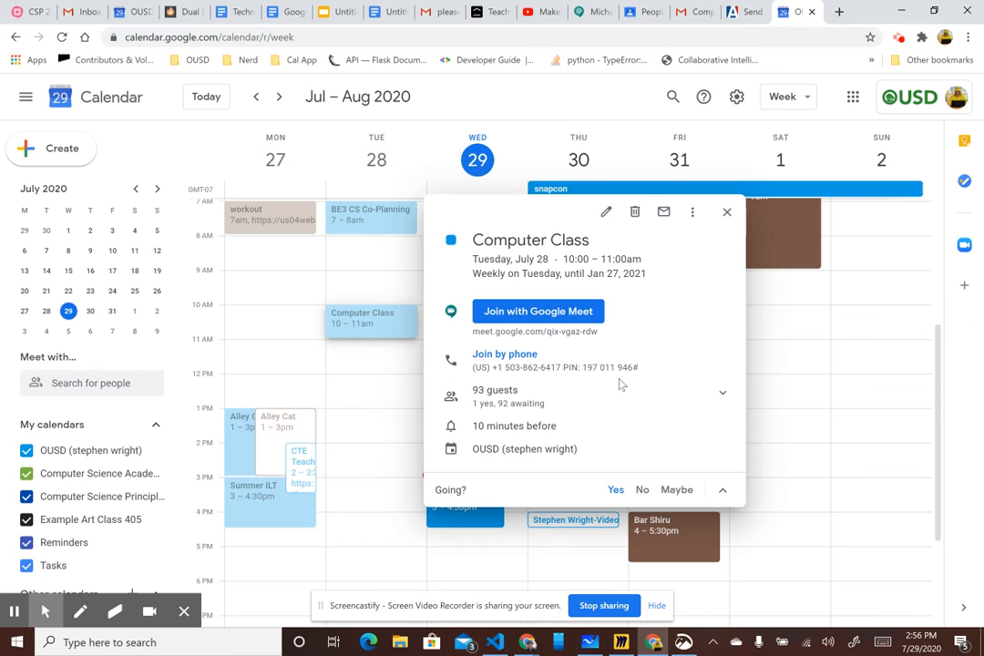